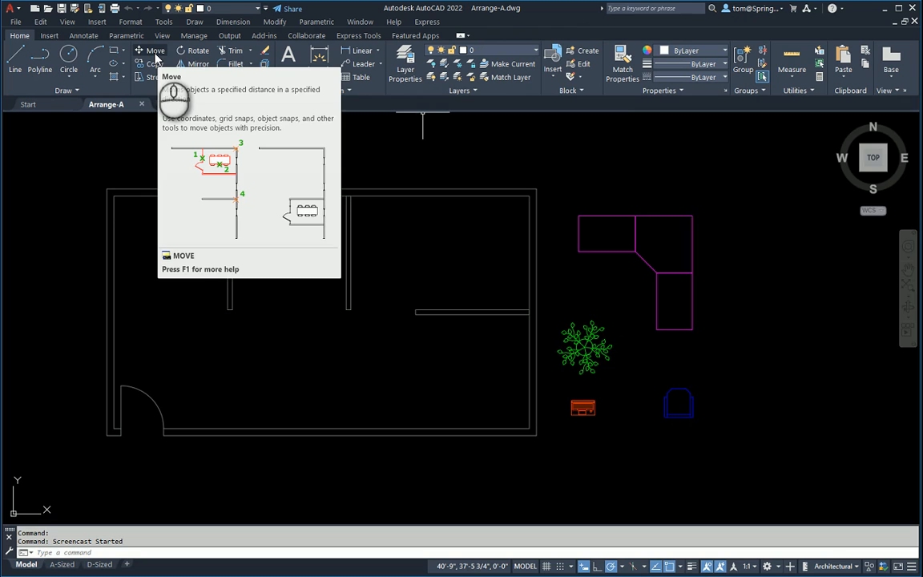
Move the L-shaped desk by its outer corner into the upper-right inside corner of the room.
{"action": "left_click", "coordinate": [155, 54]}
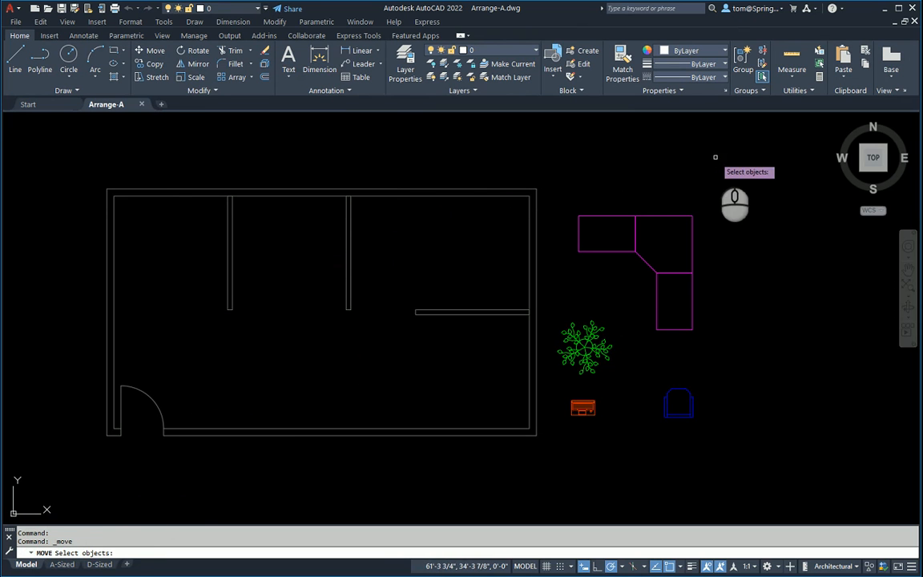
{"action": "left_click", "coordinate": [668, 210]}
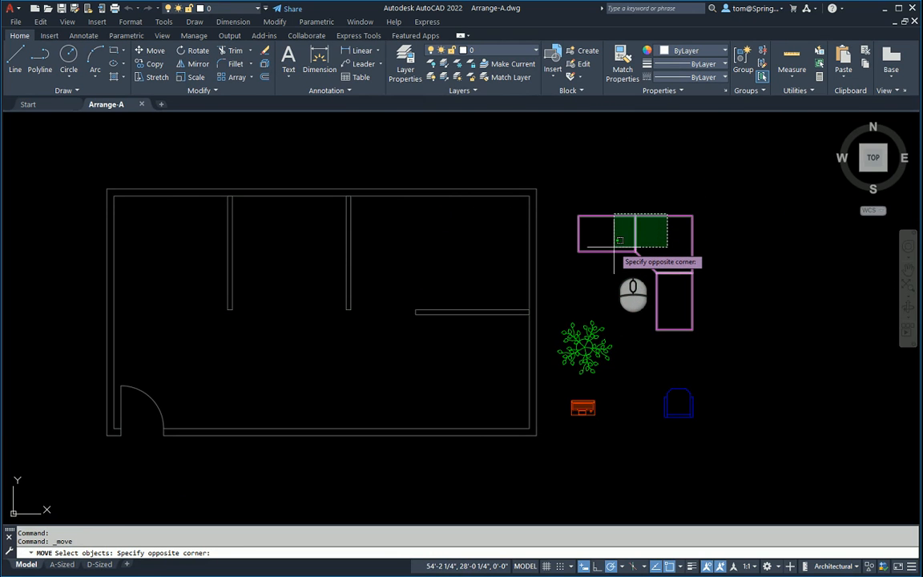
{"action": "key", "text": "Escape"}
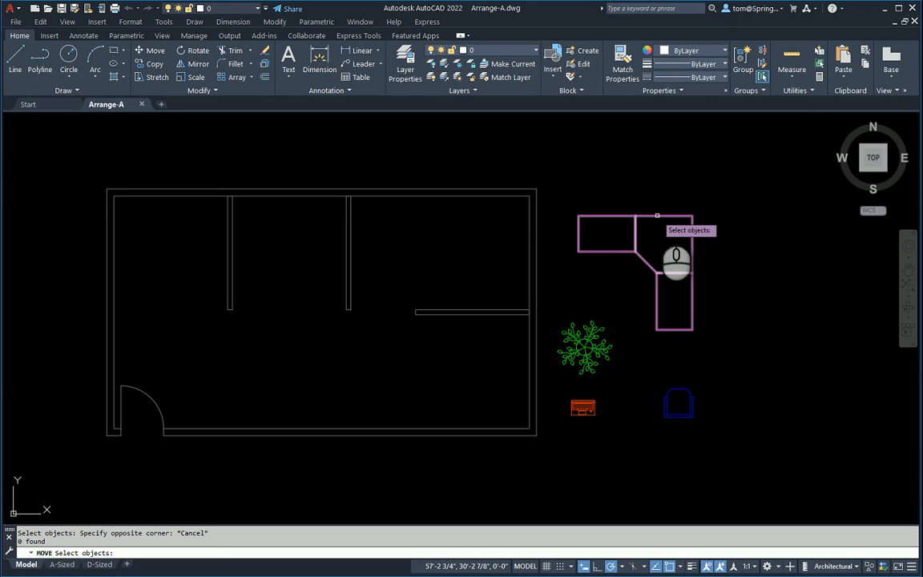
{"action": "left_click", "coordinate": [657, 215]}
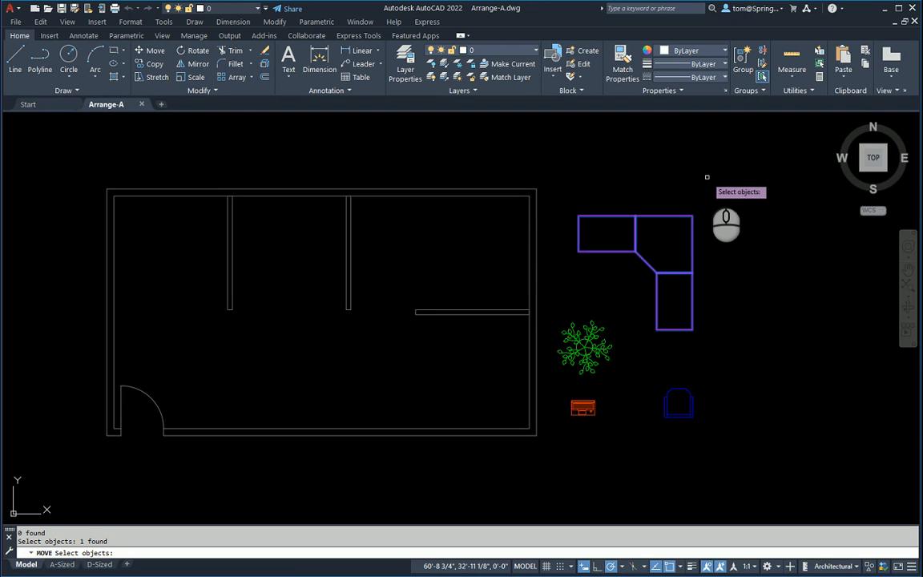
{"action": "key", "text": "Return"}
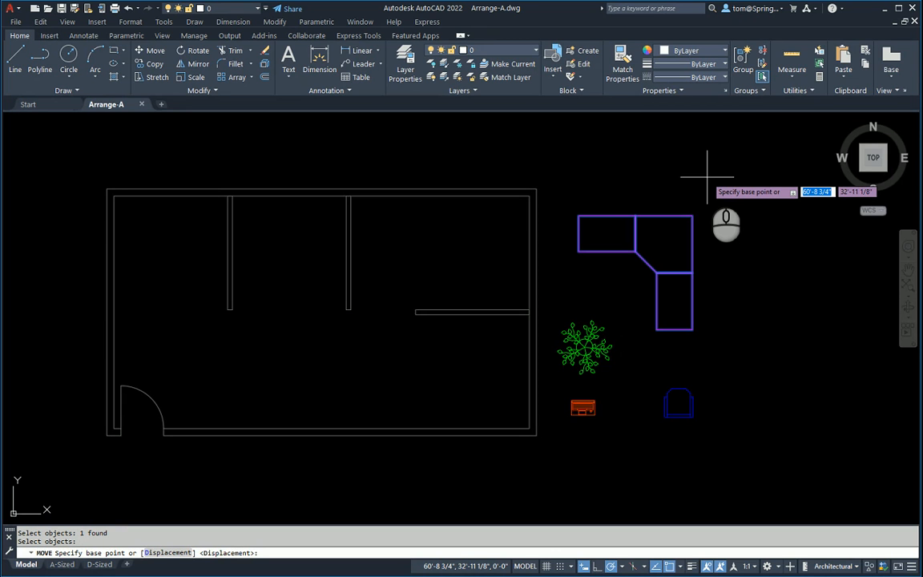
{"action": "left_click", "coordinate": [692, 216]}
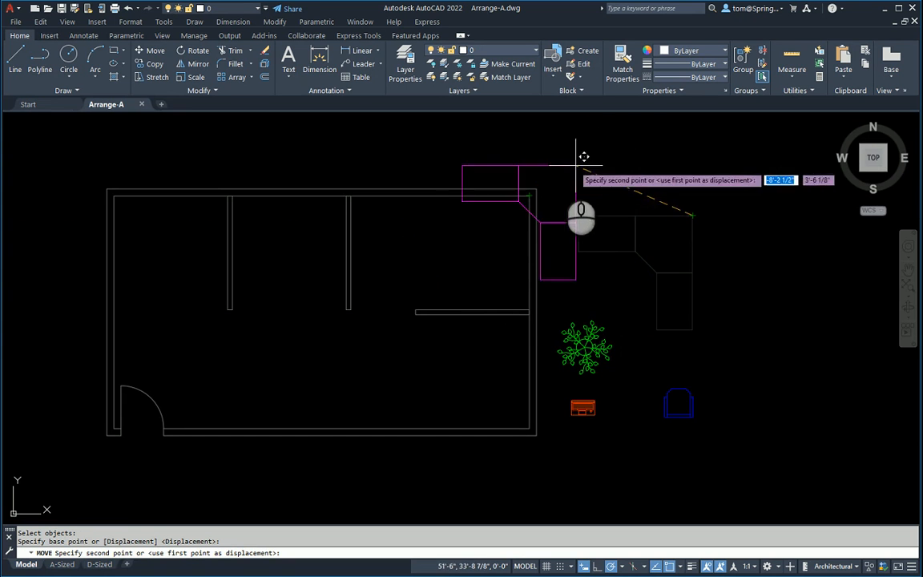
{"action": "left_click", "coordinate": [536, 187]}
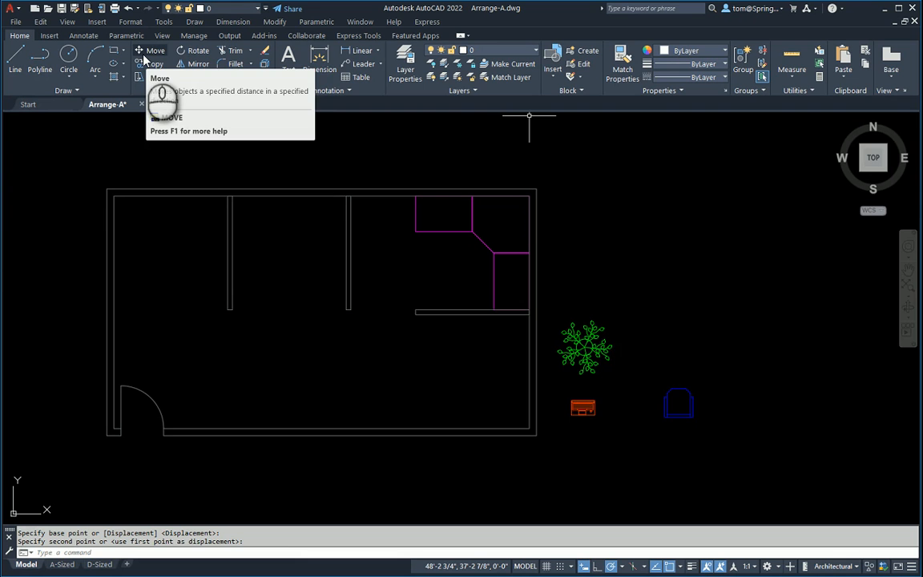
Move the blue chair into the upper-right cubicle, in front of the desk's angled edge.
{"action": "left_click", "coordinate": [149, 52]}
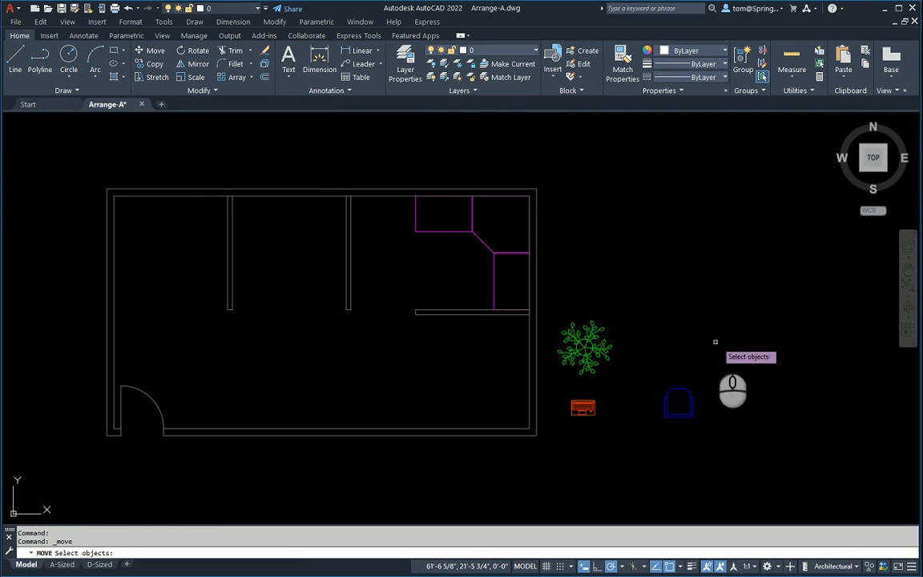
{"action": "left_click", "coordinate": [678, 390]}
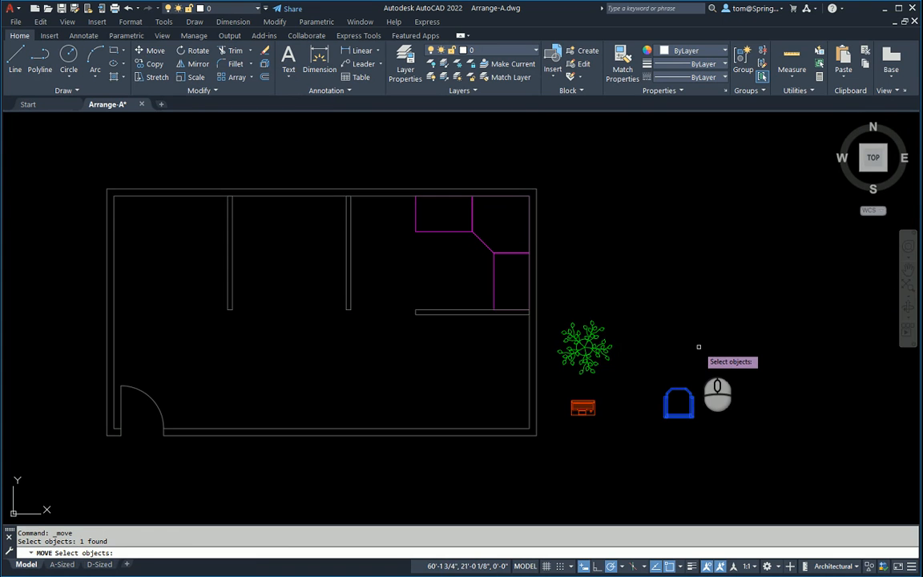
{"action": "key", "text": "Return"}
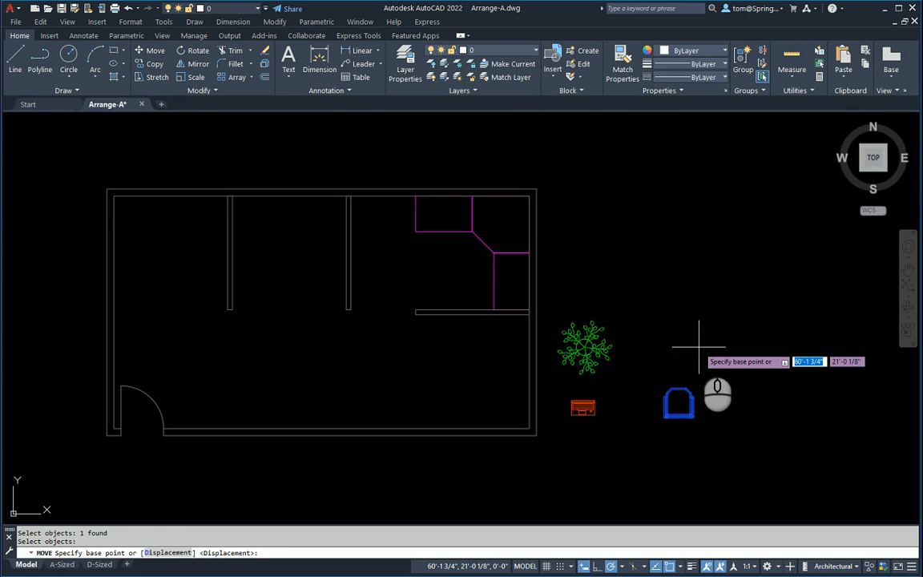
{"action": "left_click", "coordinate": [678, 407]}
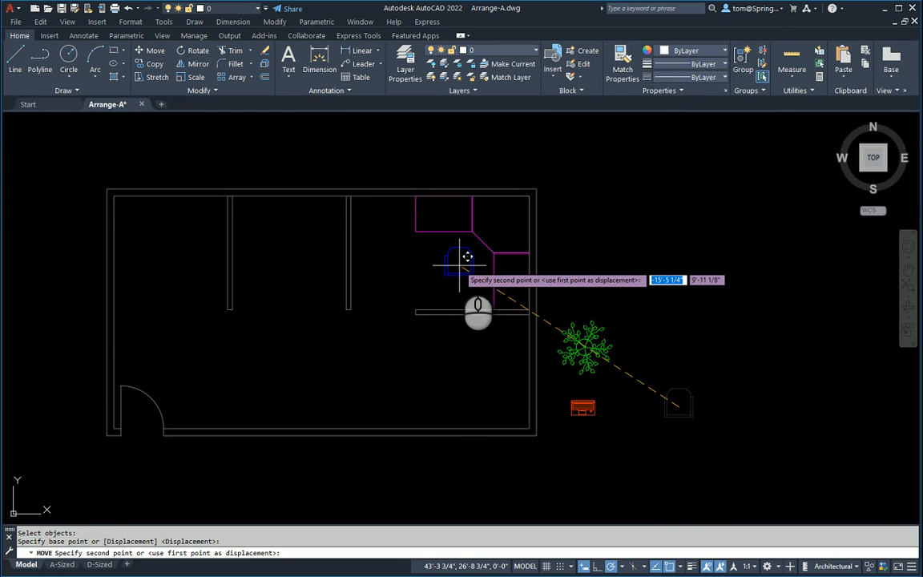
{"action": "left_click", "coordinate": [463, 263]}
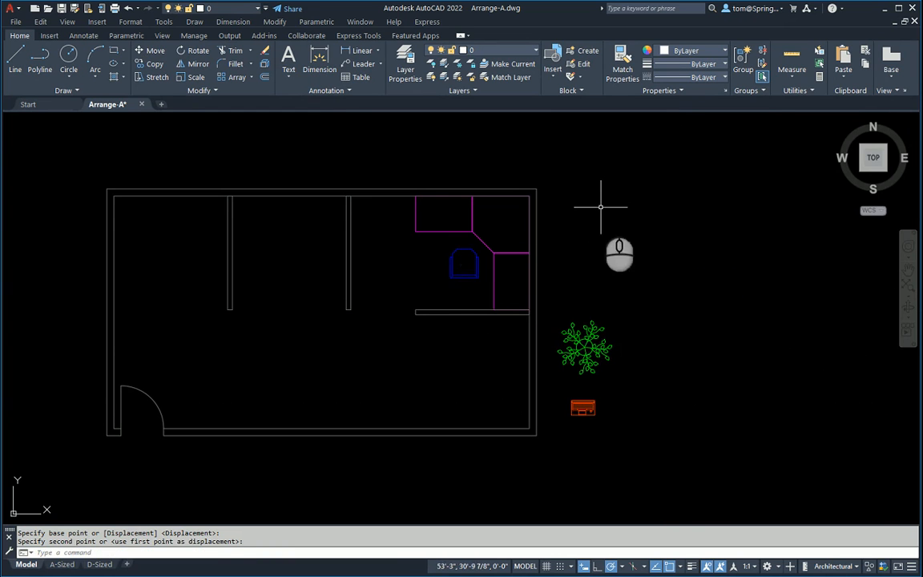
Move the orange laptop onto the corner section of the desk in the upper-right cubicle.
{"action": "left_click", "coordinate": [155, 52]}
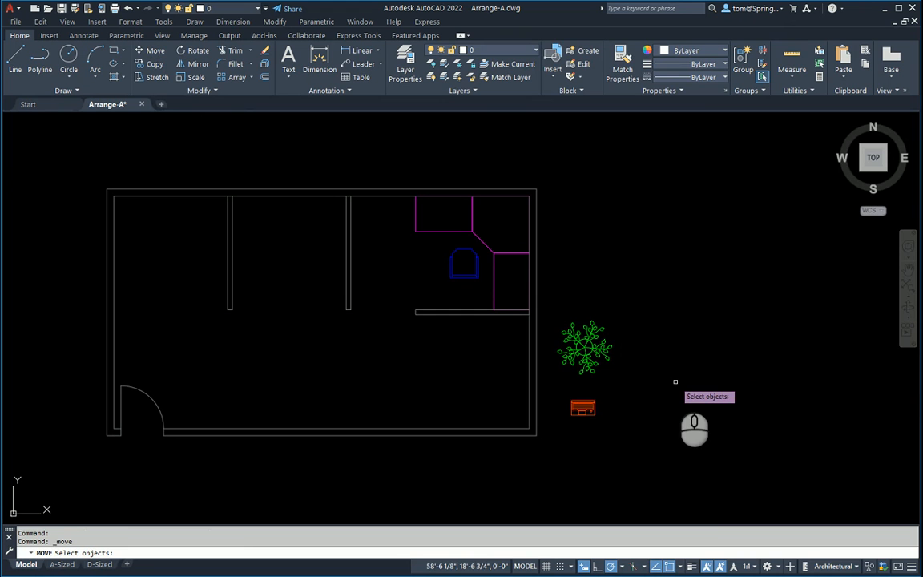
{"action": "left_click", "coordinate": [584, 406]}
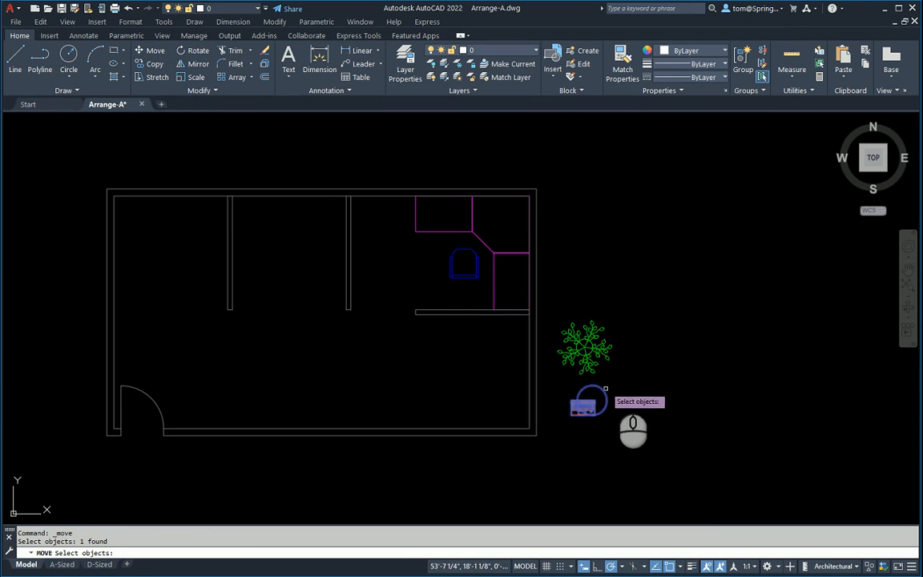
{"action": "right_click", "coordinate": [620, 380]}
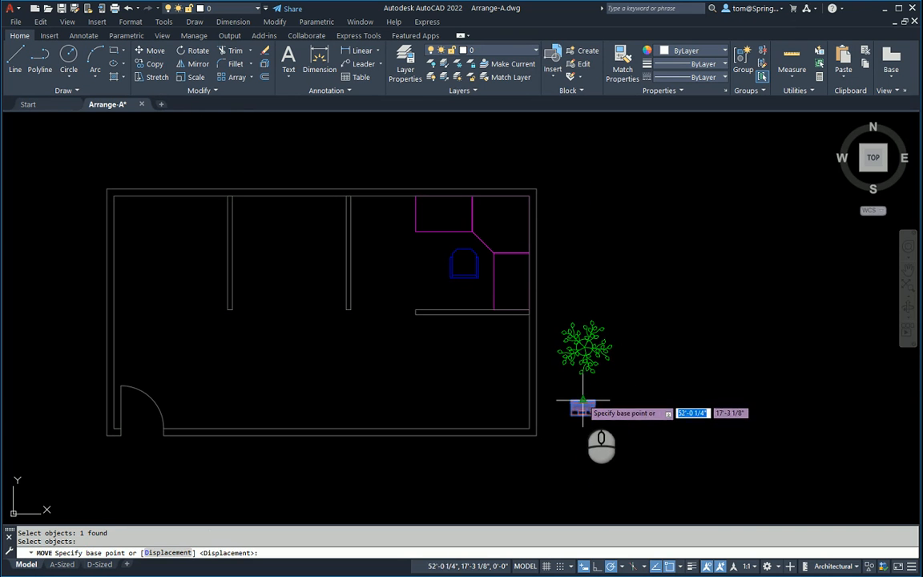
{"action": "left_click", "coordinate": [582, 408]}
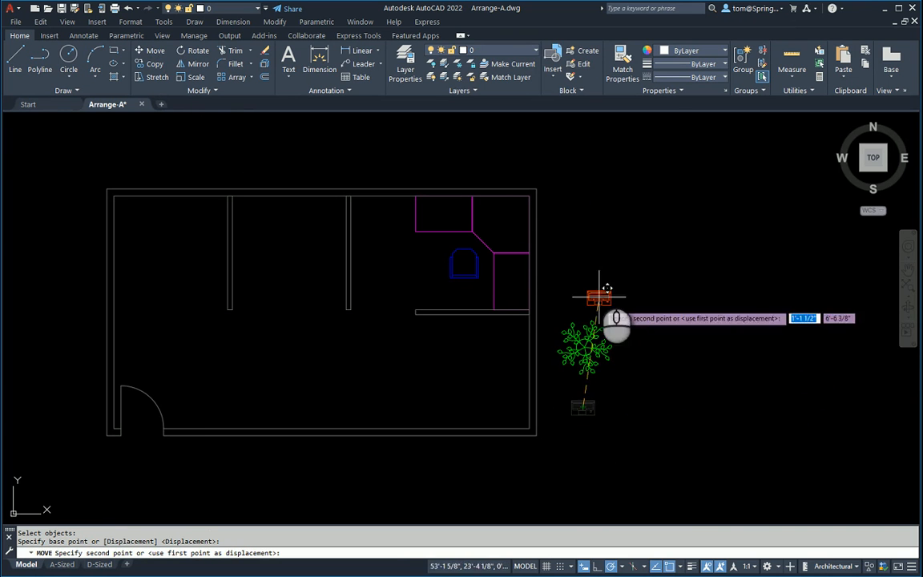
{"action": "left_click", "coordinate": [496, 215]}
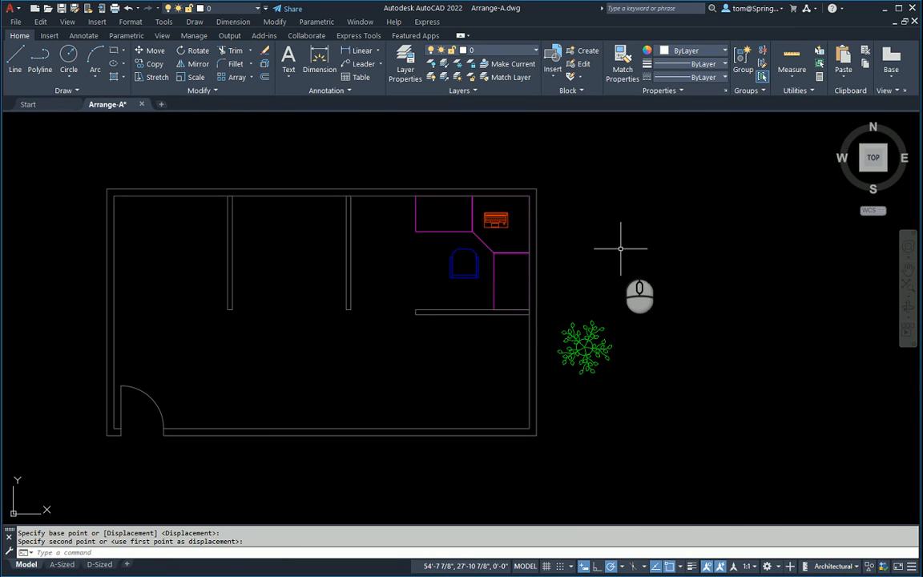
Move the green plant by its center to the space between the vertical partition and the desk.
{"action": "left_click", "coordinate": [155, 55]}
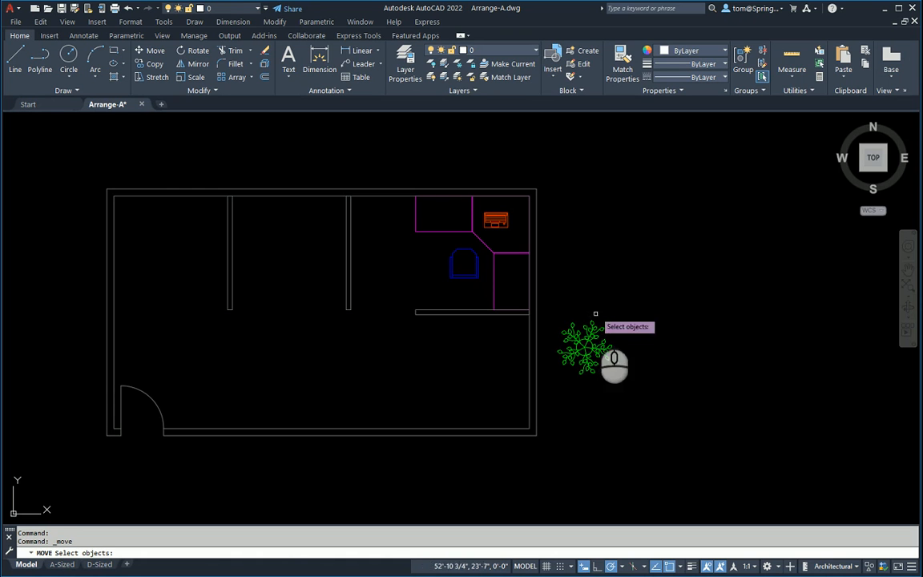
{"action": "left_click", "coordinate": [587, 343]}
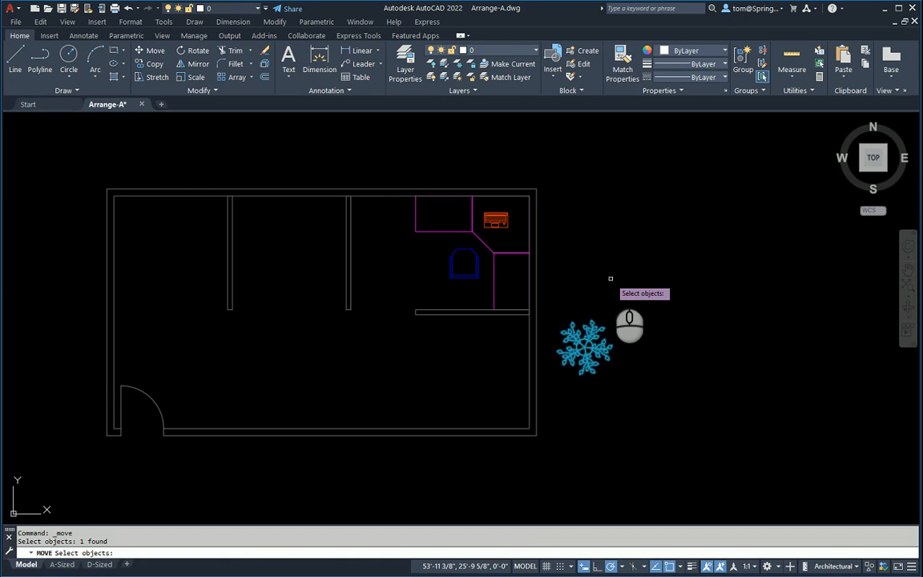
{"action": "key", "text": "Return"}
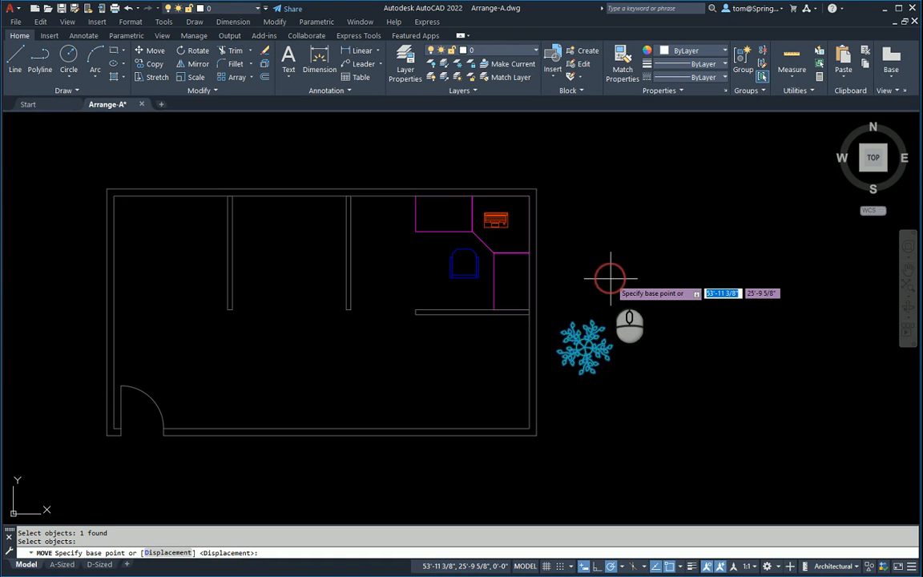
{"action": "left_click", "coordinate": [586, 347]}
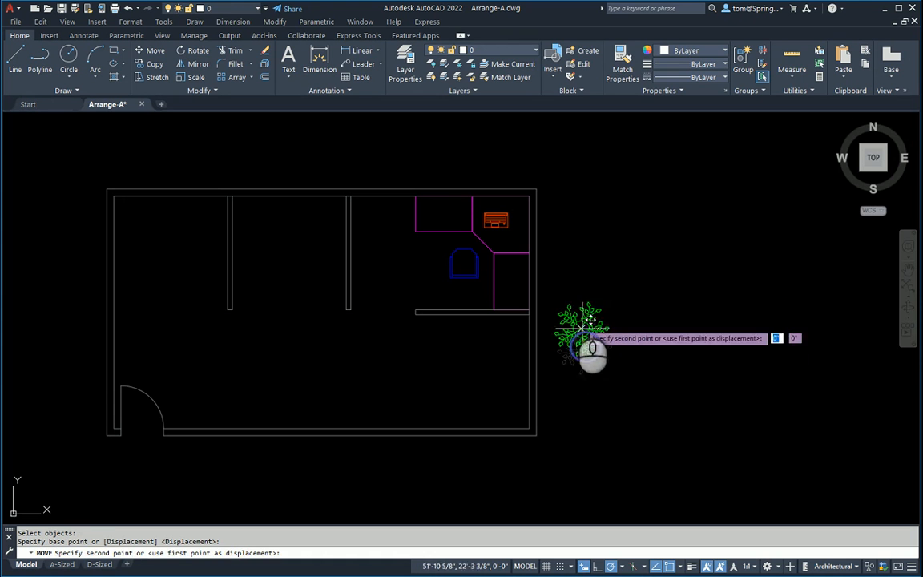
{"action": "left_click", "coordinate": [387, 228]}
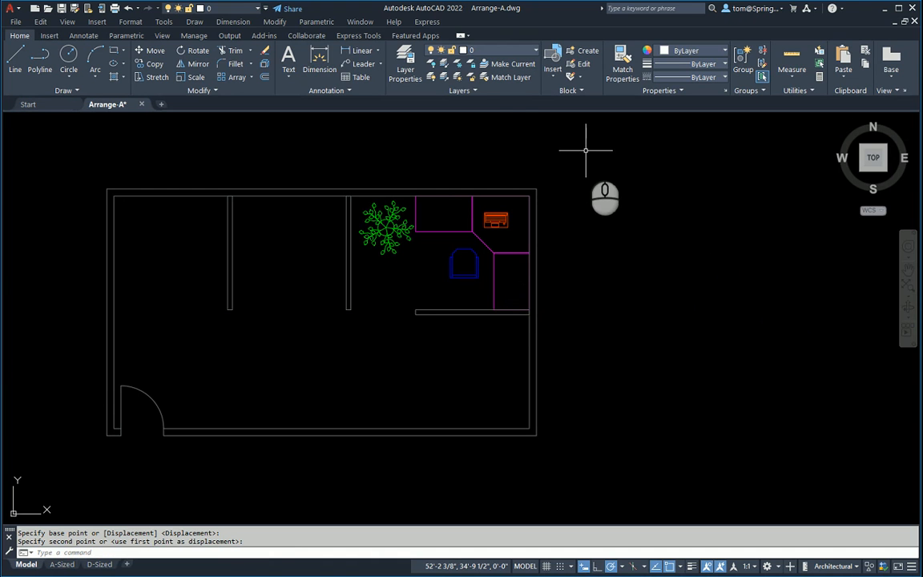
Copy the desk, chair and laptop from the desk's outer corner into the two upper-left cubicles and the one below the horizontal partition.
{"action": "left_click", "coordinate": [155, 65]}
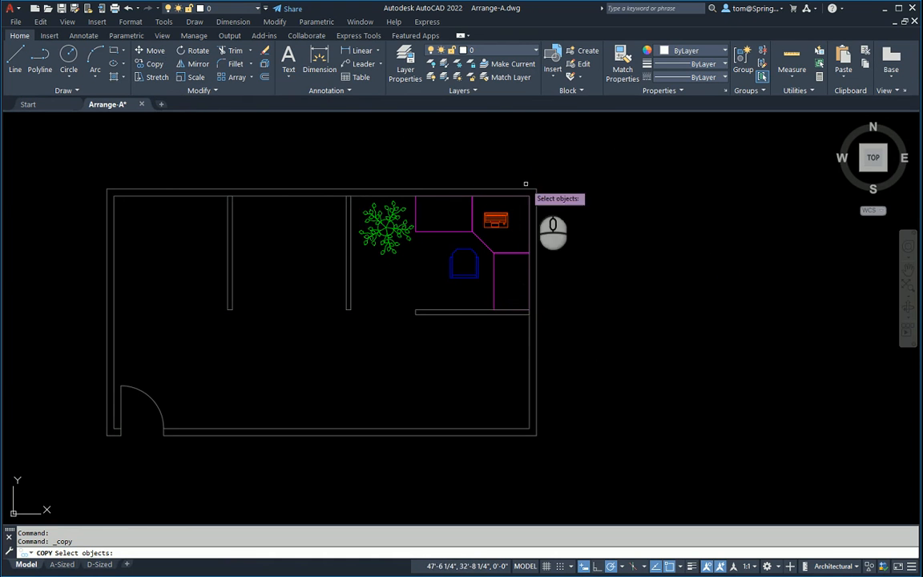
{"action": "left_click", "coordinate": [514, 206]}
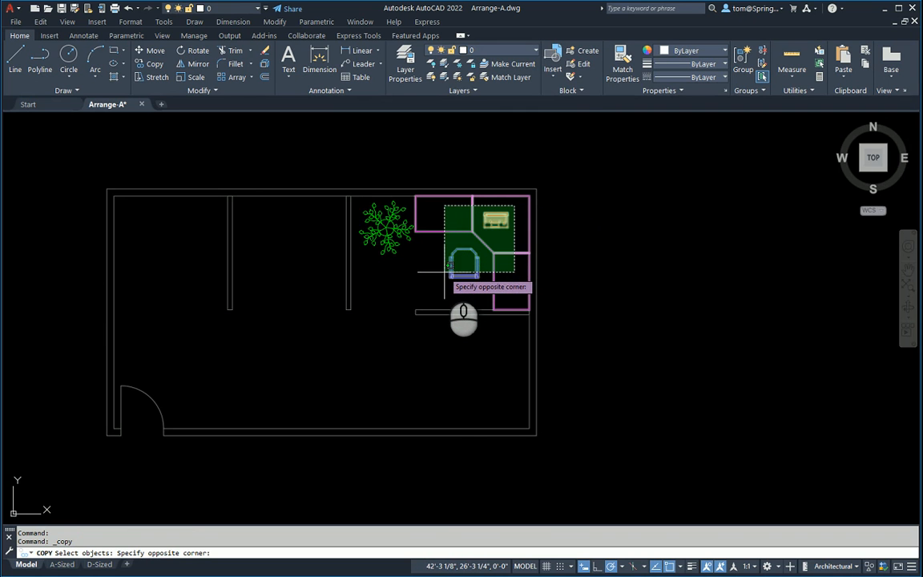
{"action": "left_click", "coordinate": [446, 271]}
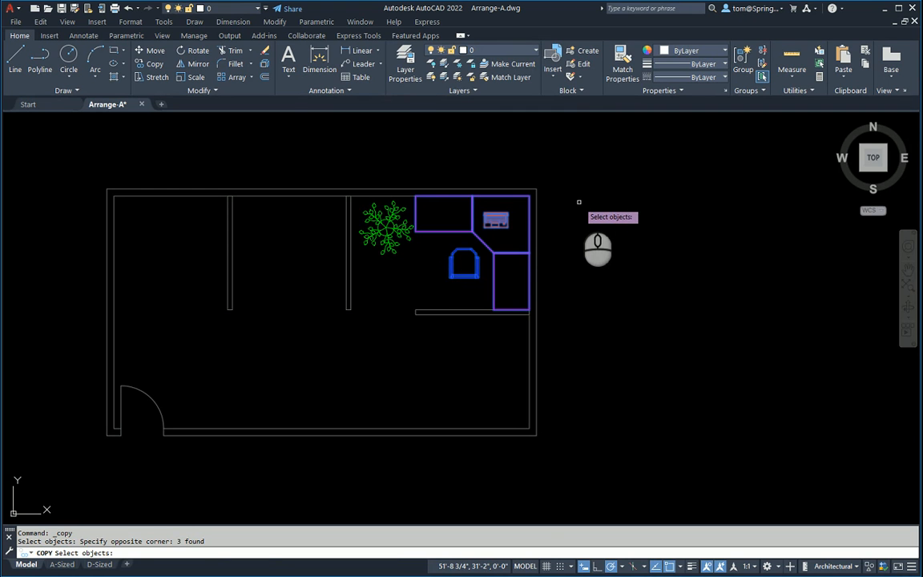
{"action": "key", "text": "Return"}
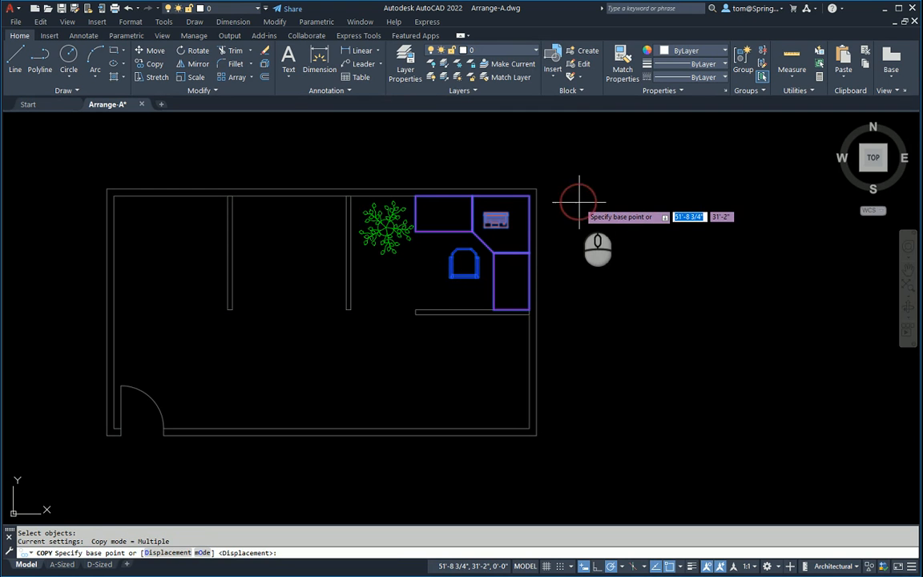
{"action": "left_click", "coordinate": [529, 194]}
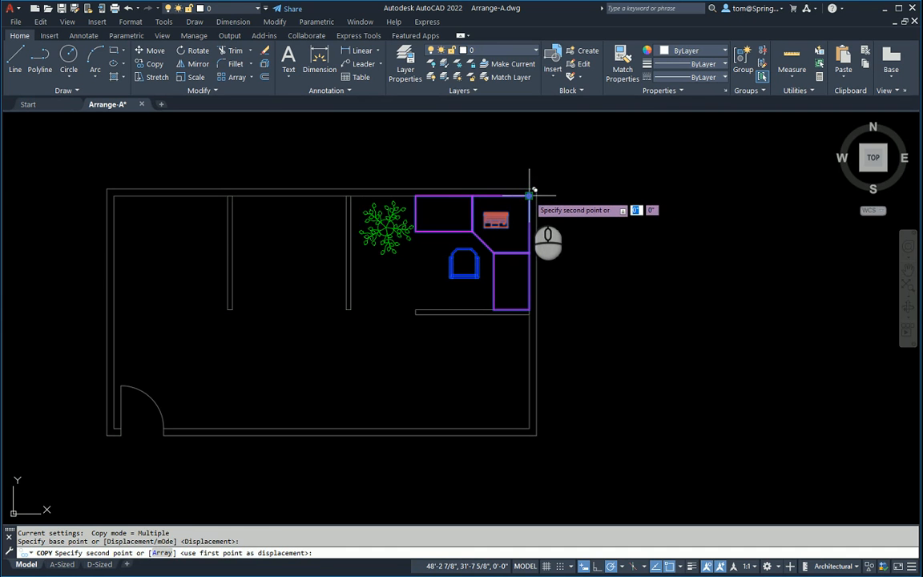
{"action": "left_click", "coordinate": [350, 194]}
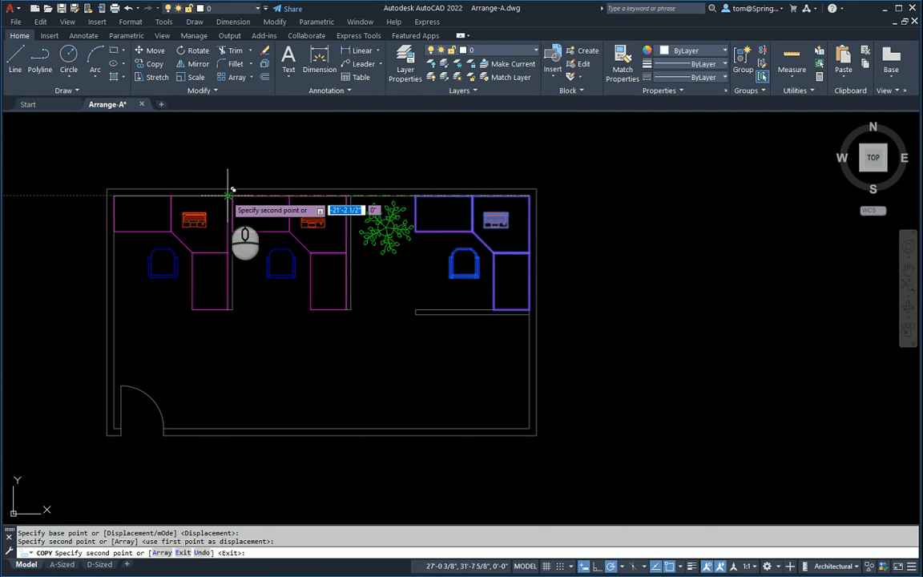
{"action": "left_click", "coordinate": [233, 194]}
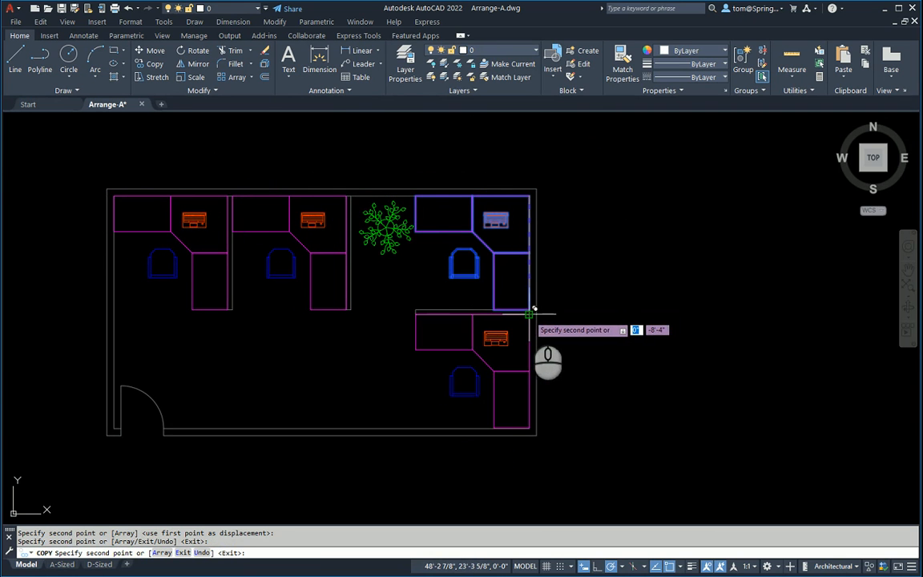
{"action": "left_click", "coordinate": [528, 315]}
{"action": "key", "text": "Escape"}
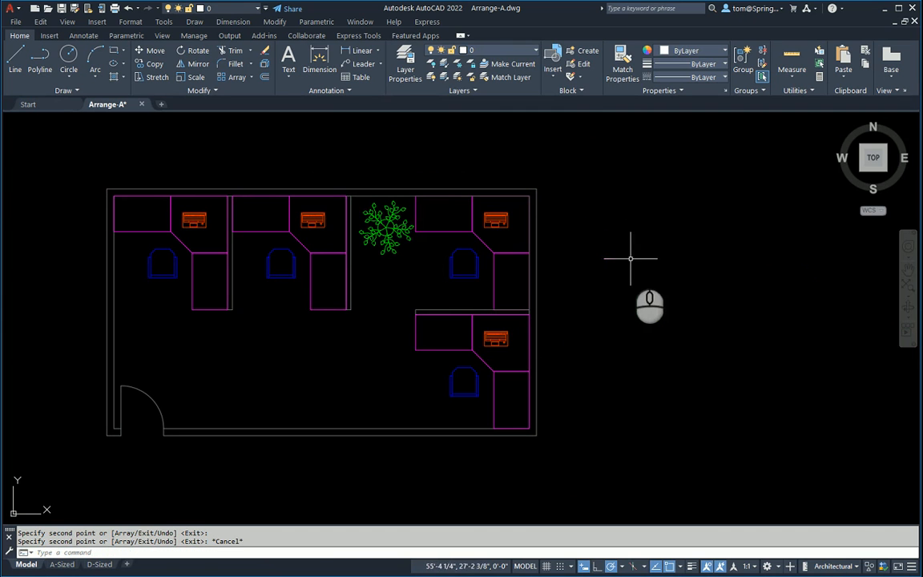
Rotate the blue chair in the upper-right cubicle 315° about its center so it faces the desk's angled edge.
{"action": "scroll", "coordinate": [457, 260], "scroll_direction": "up", "scroll_amount": 4}
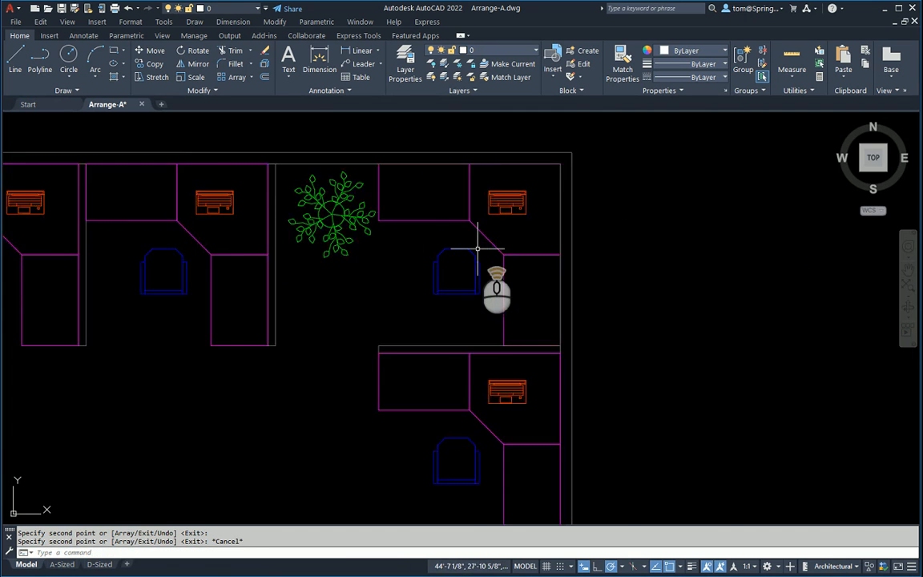
{"action": "scroll", "coordinate": [457, 248], "scroll_direction": "up", "scroll_amount": 2}
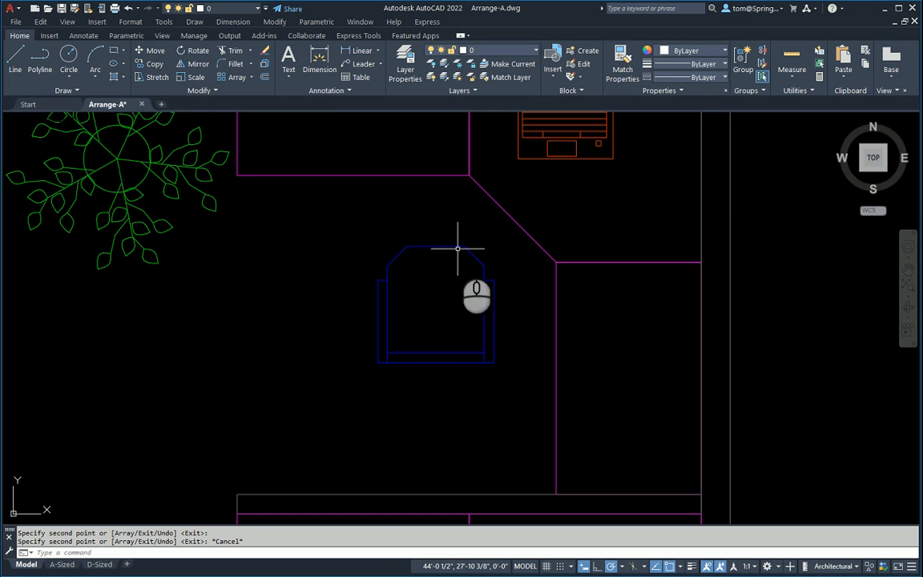
{"action": "left_click", "coordinate": [199, 52]}
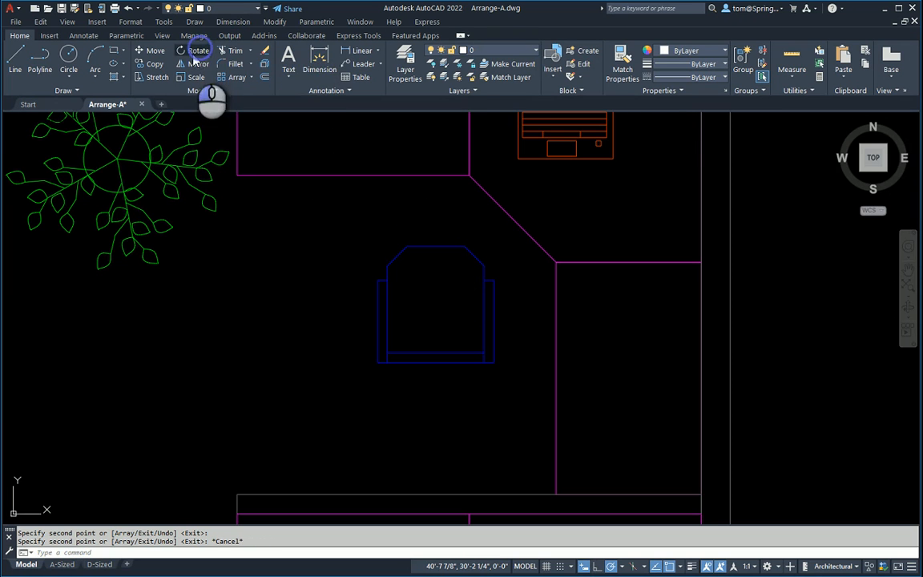
{"action": "left_click", "coordinate": [423, 248]}
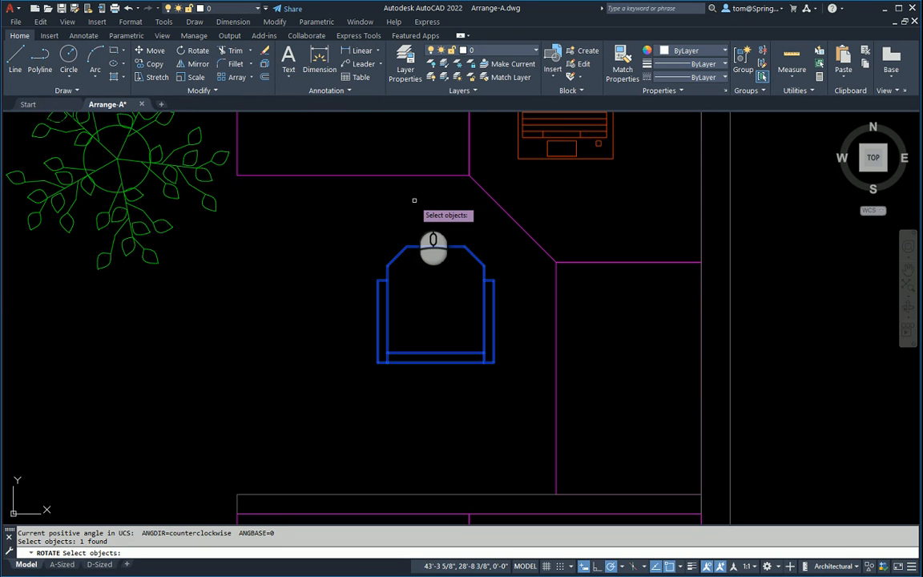
{"action": "right_click", "coordinate": [415, 200]}
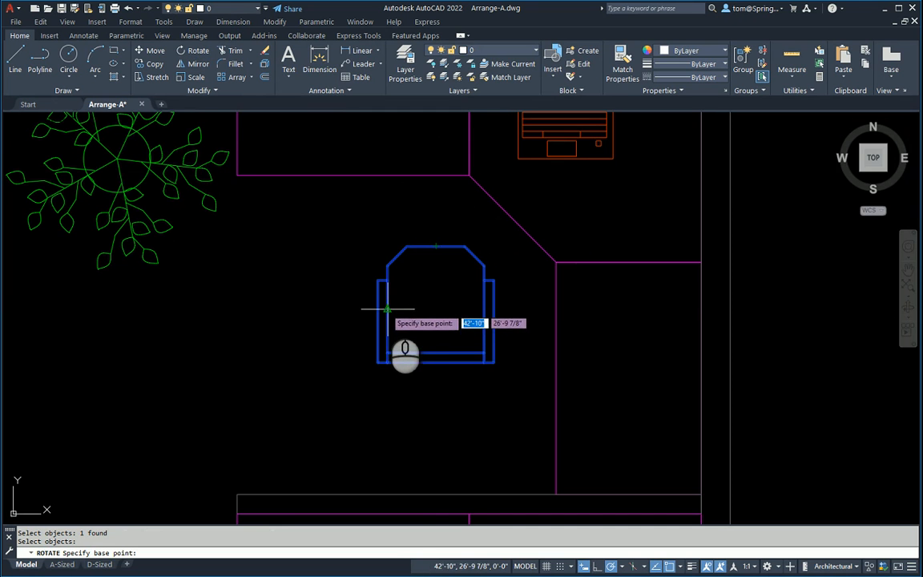
{"action": "left_click", "coordinate": [431, 313]}
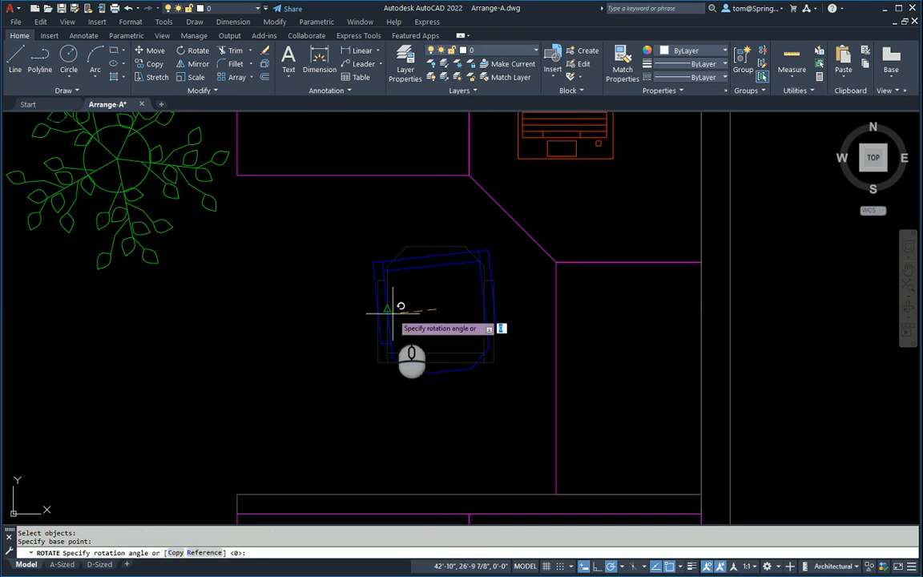
{"action": "left_click", "coordinate": [503, 374]}
Rotate the orange laptop in the upper-right cubicle 315° about its center, parallel to the desk's angled edge.
{"action": "scroll", "coordinate": [601, 212], "scroll_direction": "down", "scroll_amount": 2}
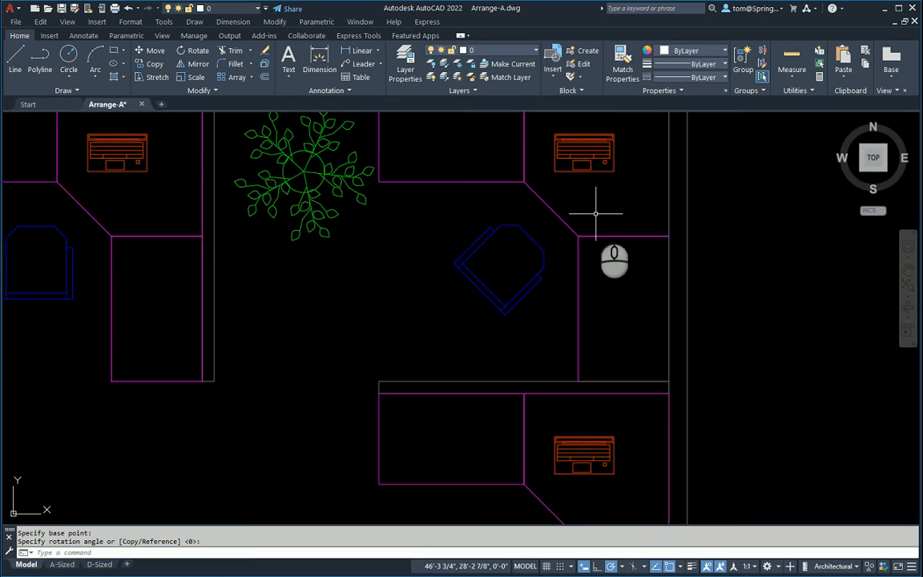
{"action": "middle_click_drag", "start_coordinate": [598, 206], "coordinate": [557, 297]}
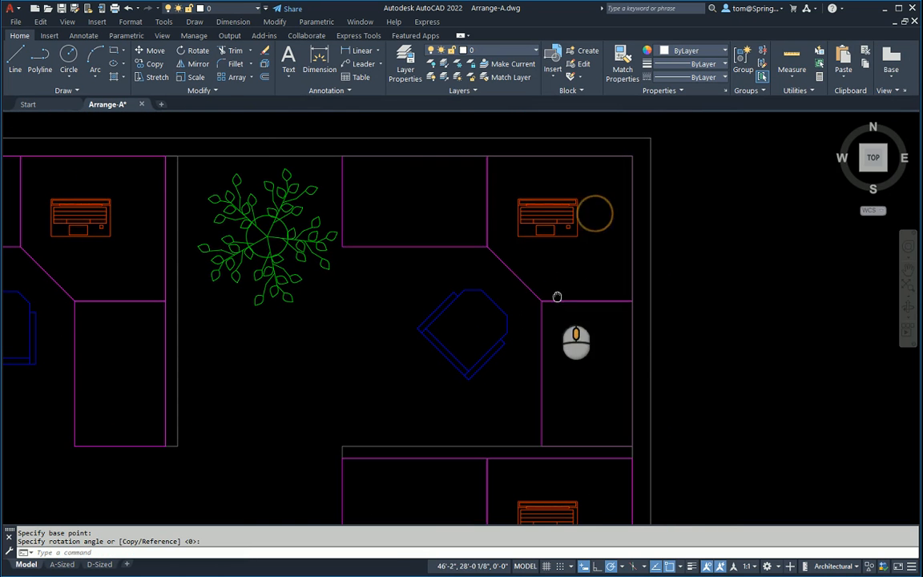
{"action": "left_click", "coordinate": [181, 51]}
{"action": "left_click", "coordinate": [561, 216]}
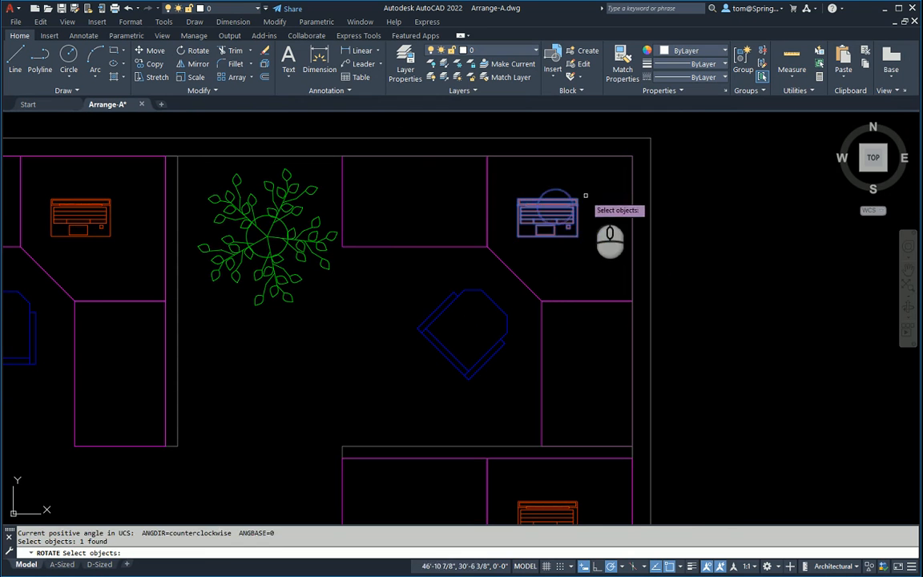
{"action": "right_click", "coordinate": [590, 194]}
{"action": "left_click", "coordinate": [561, 233]}
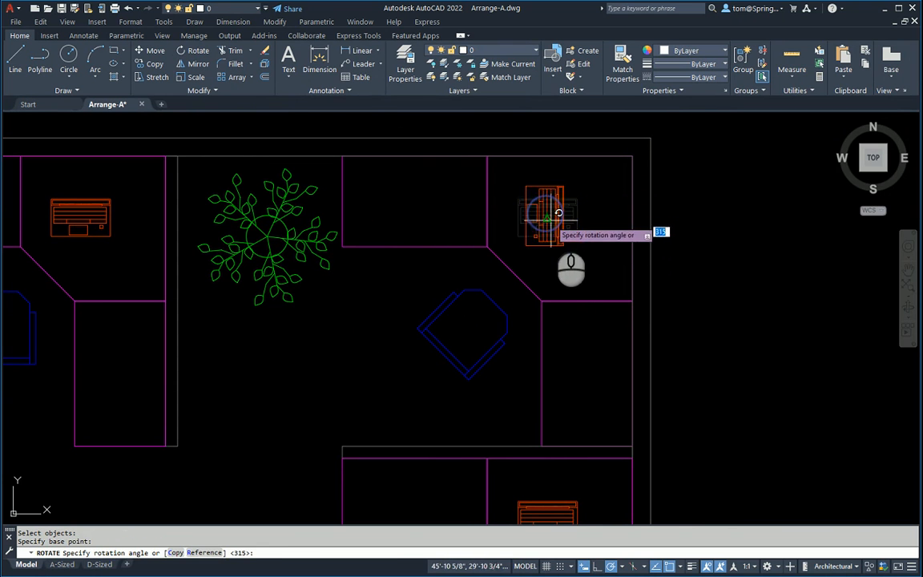
{"action": "left_click", "coordinate": [564, 237]}
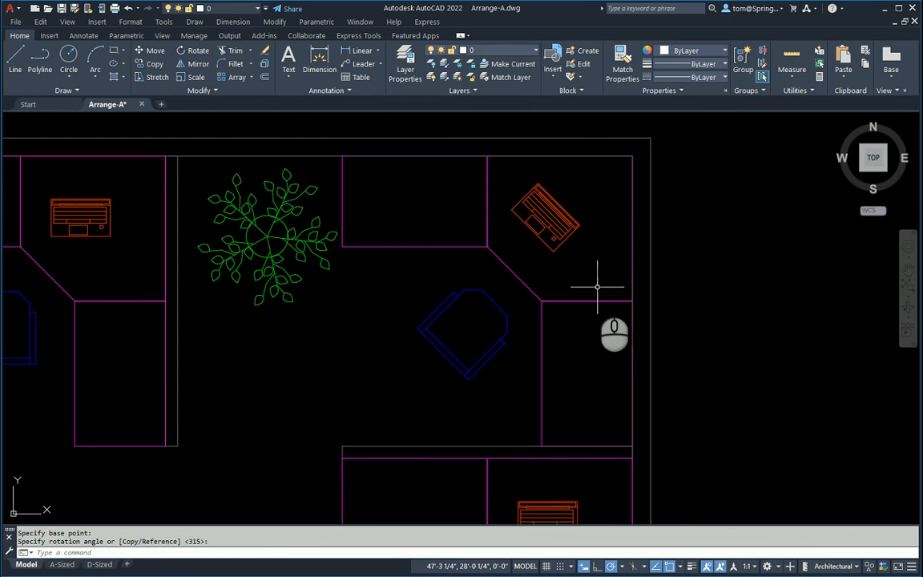
Nudge the rotated laptop down and slightly to the right on the corner section of the desk, closer to the angled edge.
{"action": "left_click", "coordinate": [576, 233]}
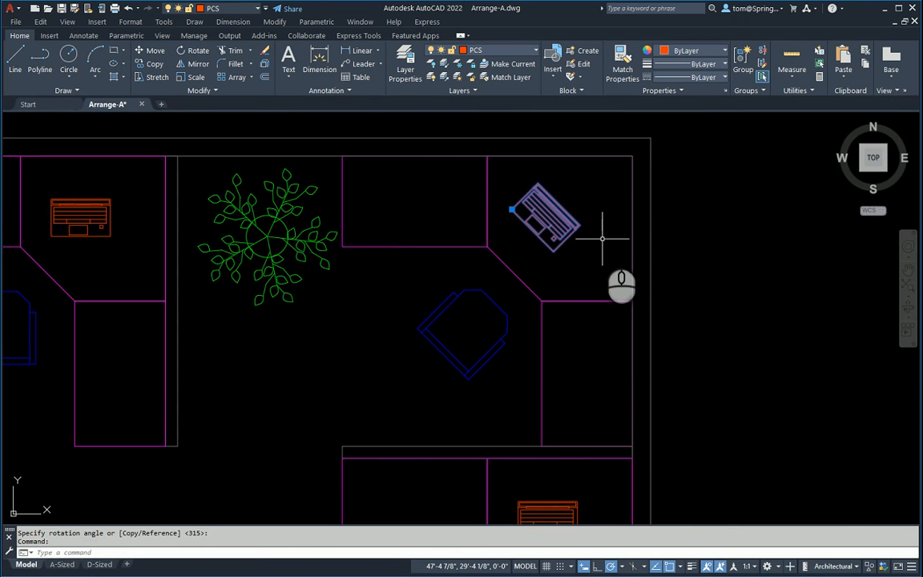
{"action": "key", "text": "ctrl+Down"}
{"action": "key", "text": "ctrl+Down"}
{"action": "key", "text": "ctrl+Down"}
{"action": "key", "text": "ctrl+Down"}
{"action": "key", "text": "ctrl+Down"}
{"action": "key", "text": "ctrl+Down"}
{"action": "key", "text": "ctrl+Down"}
{"action": "key", "text": "ctrl+Down"}
{"action": "key", "text": "ctrl+Down"}
{"action": "key", "text": "ctrl+Down"}
{"action": "key", "text": "ctrl+Down"}
{"action": "key", "text": "ctrl+Down"}
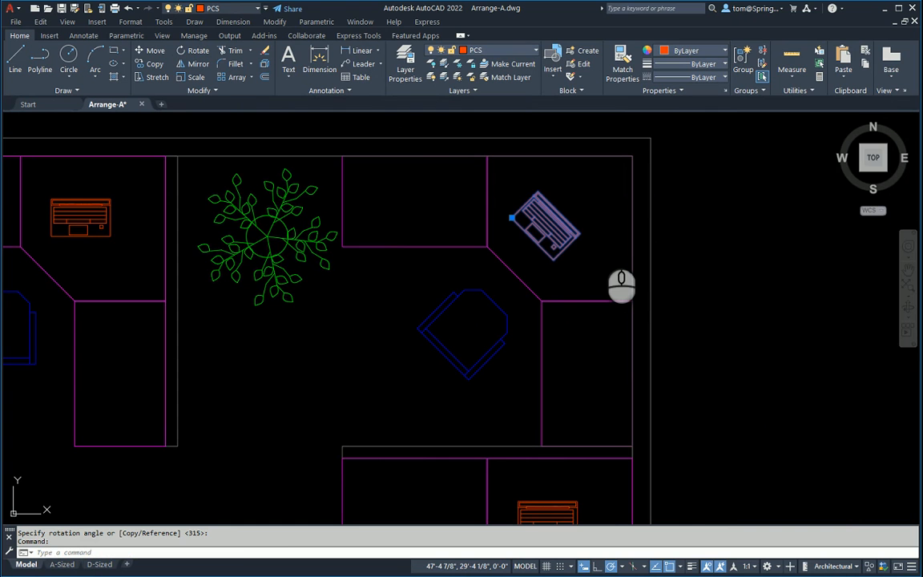
{"action": "key", "text": "ctrl+Right"}
{"action": "key", "text": "ctrl+Right"}
{"action": "key", "text": "ctrl+Right"}
{"action": "key", "text": "ctrl+Right"}
{"action": "key", "text": "ctrl+Down"}
{"action": "key", "text": "ctrl+Down"}
{"action": "key", "text": "ctrl+Down"}
{"action": "key", "text": "ctrl+Down"}
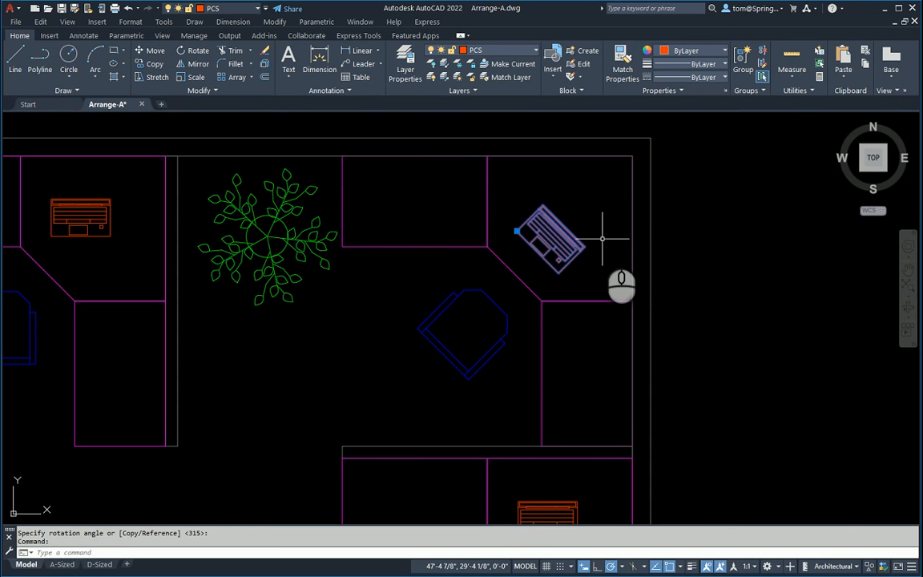
{"action": "key", "text": "Escape"}
{"action": "scroll", "coordinate": [602, 238], "scroll_direction": "down", "scroll_amount": 4}
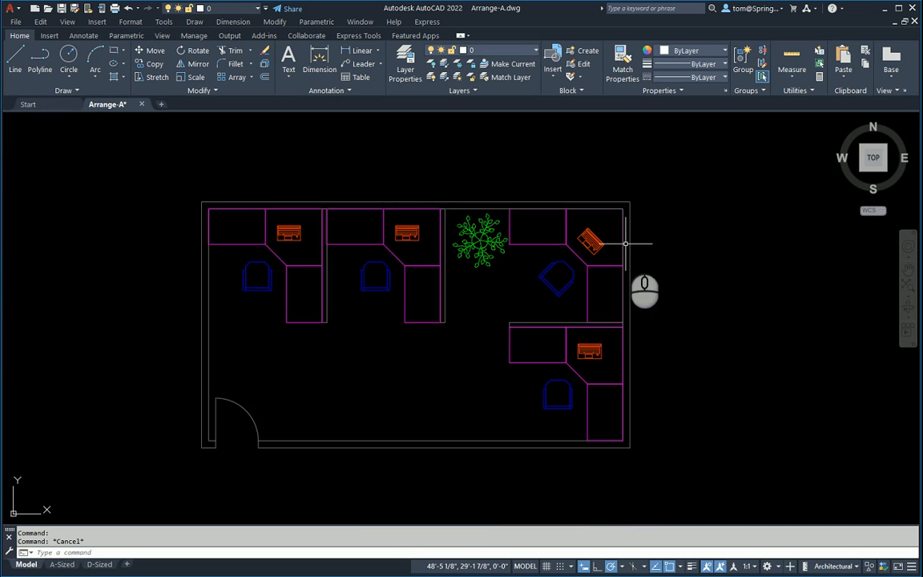
{"action": "middle_click_drag", "start_coordinate": [629, 218], "coordinate": [633, 227]}
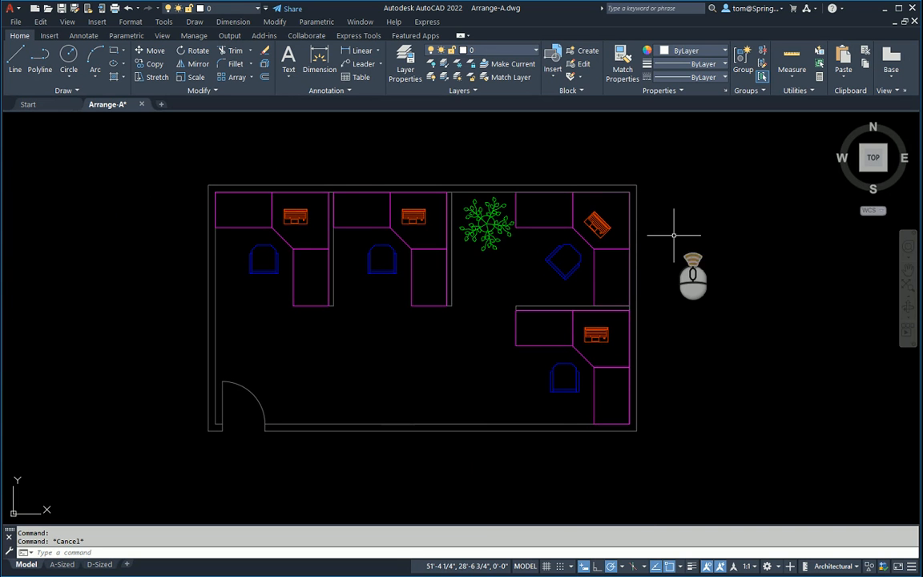
{"action": "scroll", "coordinate": [673, 236], "scroll_direction": "up", "scroll_amount": 2}
{"action": "scroll", "coordinate": [673, 236], "scroll_direction": "down", "scroll_amount": 2}
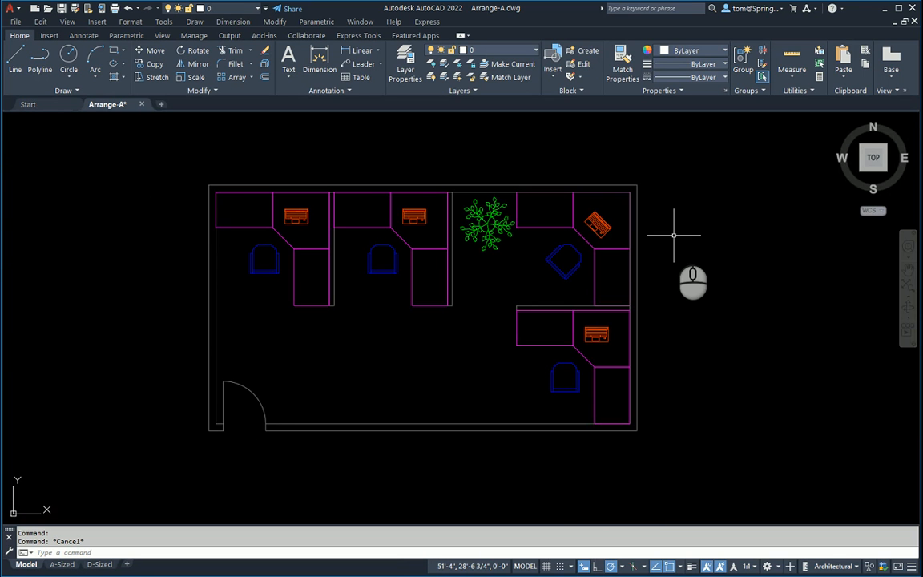